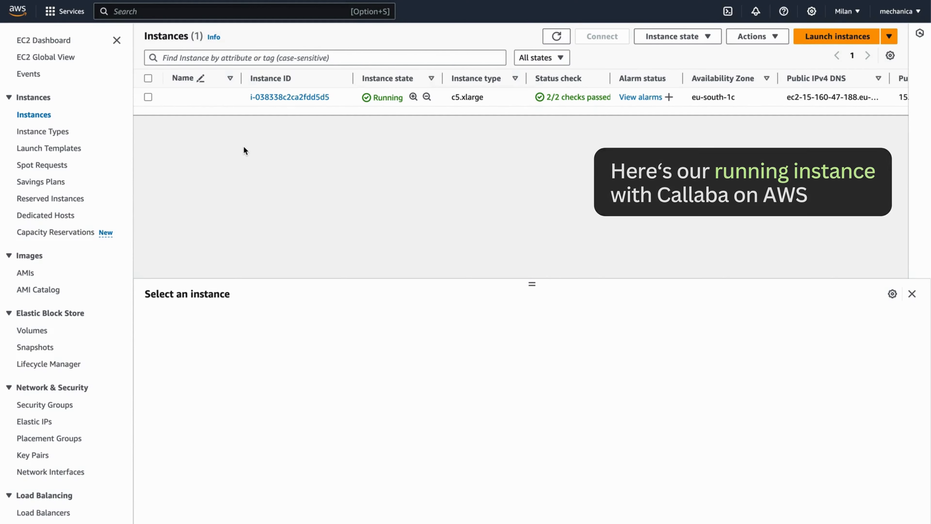
Allocate a new Elastic IP, 18.102.121.117, from Amazon's IPv4 address pool
{"action": "left_click", "coordinate": [148, 98]}
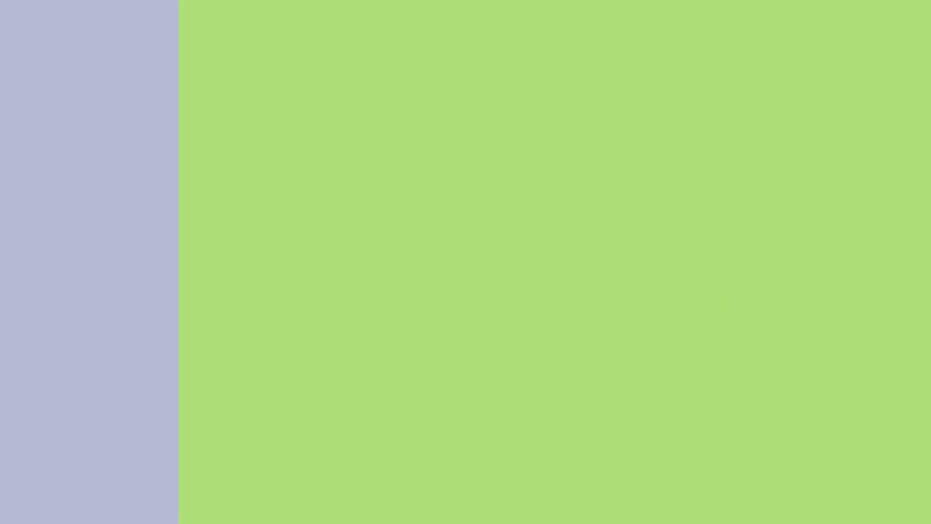
{"action": "scroll", "coordinate": [67, 291], "scroll_direction": "down", "scroll_amount": 2}
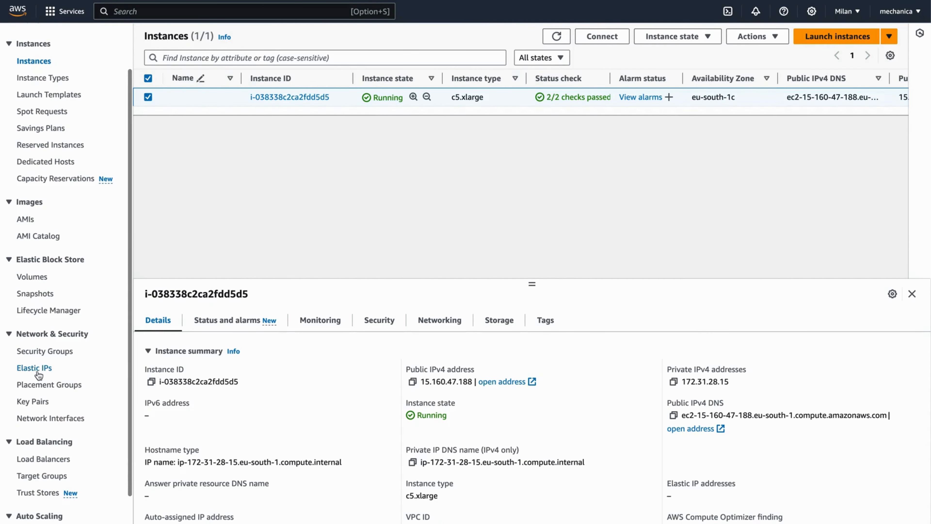
{"action": "left_click", "coordinate": [31, 368]}
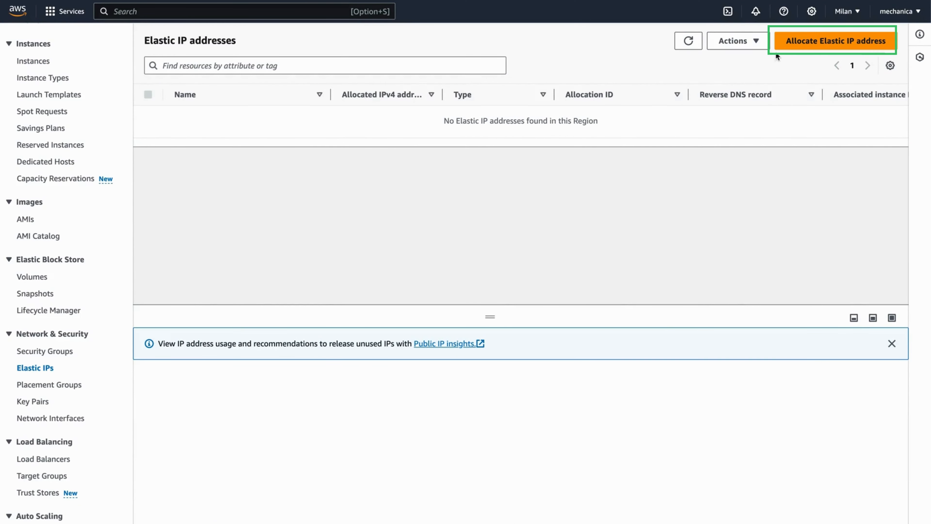
{"action": "left_click", "coordinate": [791, 39]}
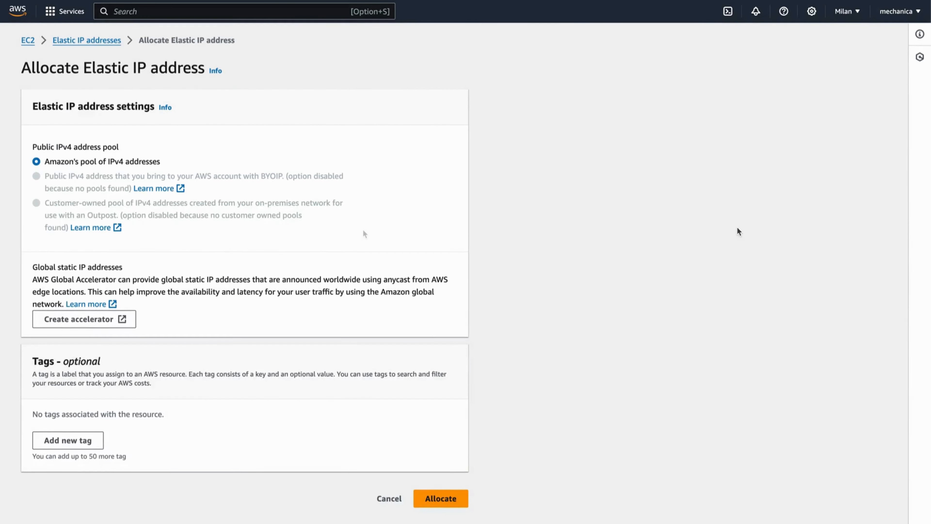
{"action": "left_click", "coordinate": [448, 501]}
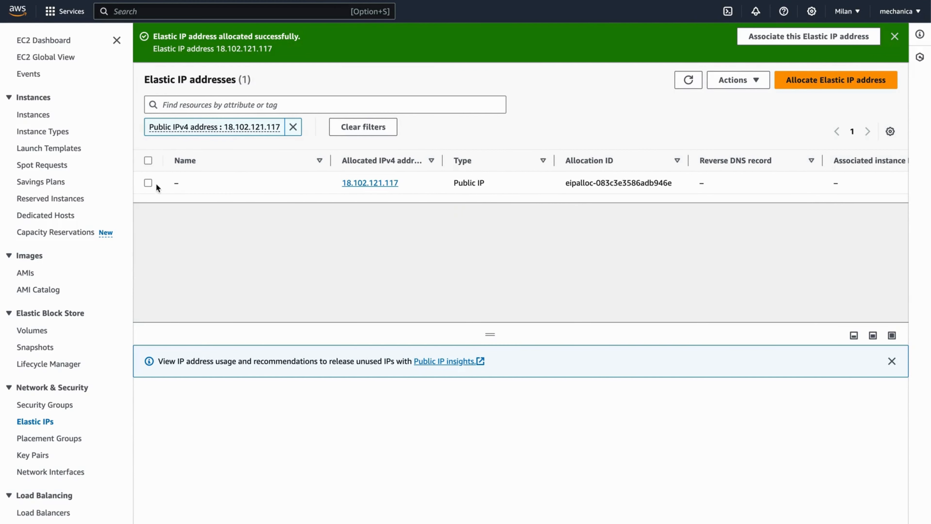
{"action": "left_click", "coordinate": [147, 183]}
Associate Elastic IP 18.102.121.117 with Callaba instance i-038338c2ca2fdd5d5, then return to Instances
{"action": "left_click", "coordinate": [731, 80]}
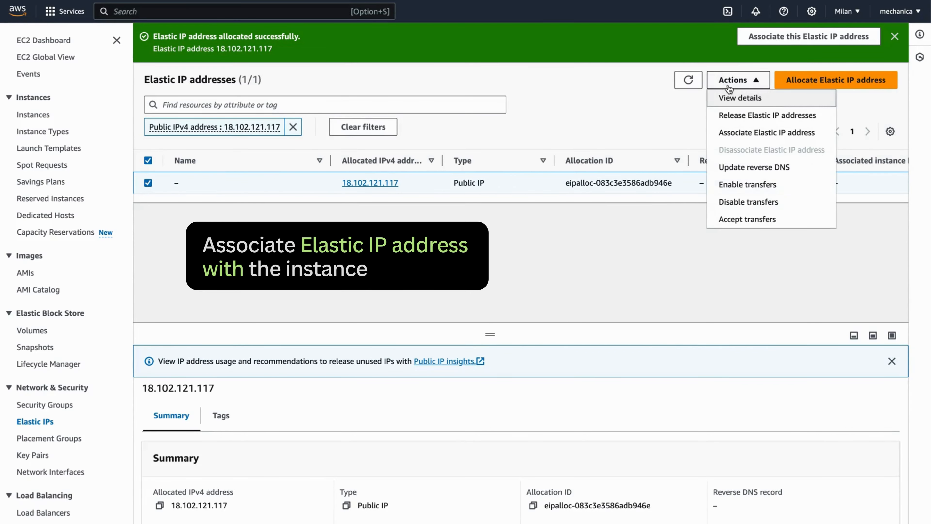
{"action": "left_click", "coordinate": [746, 132]}
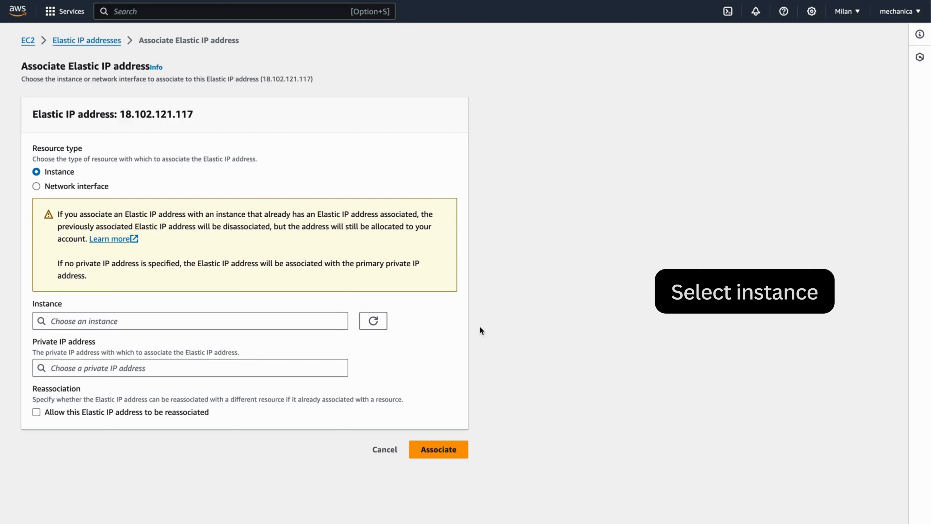
{"action": "left_click", "coordinate": [319, 321]}
{"action": "left_click", "coordinate": [219, 338]}
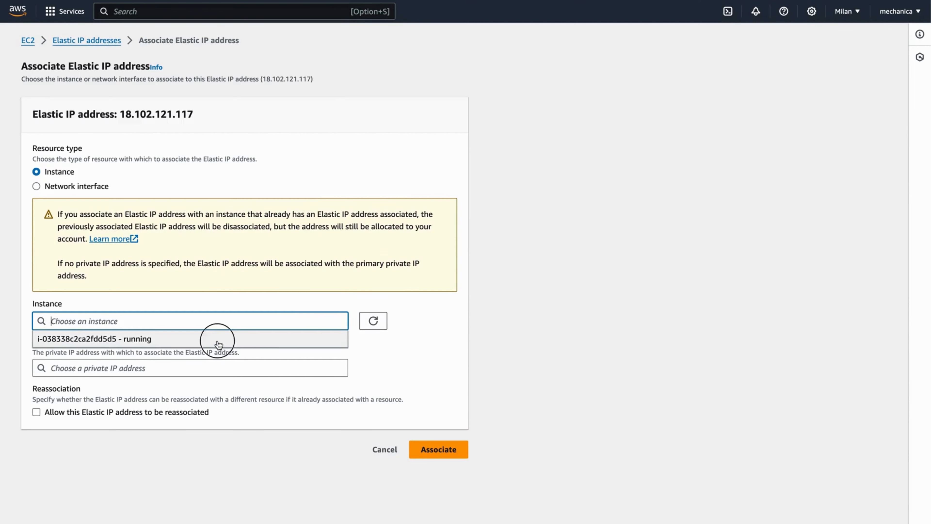
{"action": "left_click", "coordinate": [229, 440]}
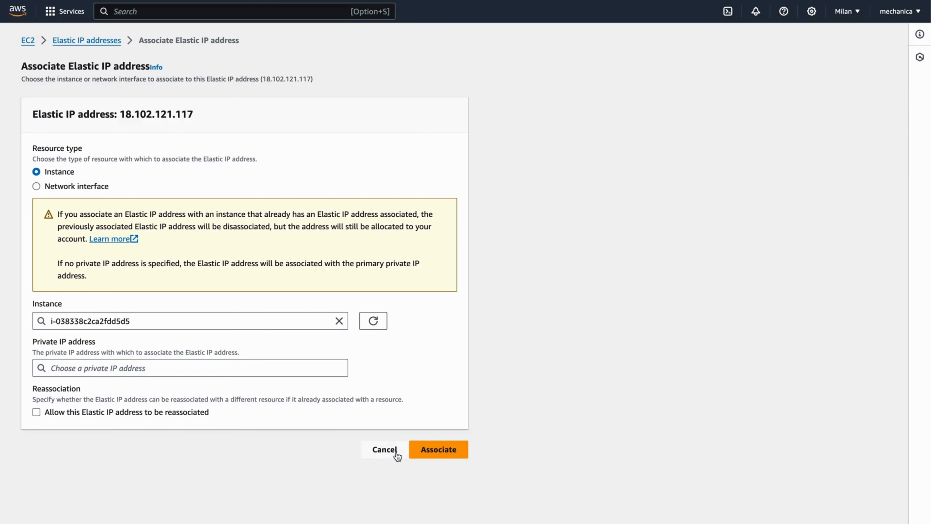
{"action": "left_click", "coordinate": [432, 454]}
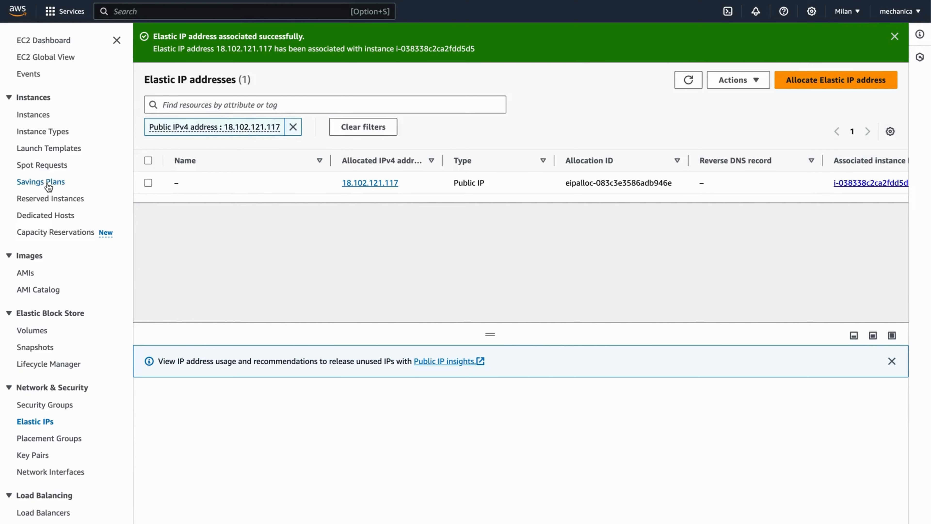
{"action": "left_click", "coordinate": [34, 115]}
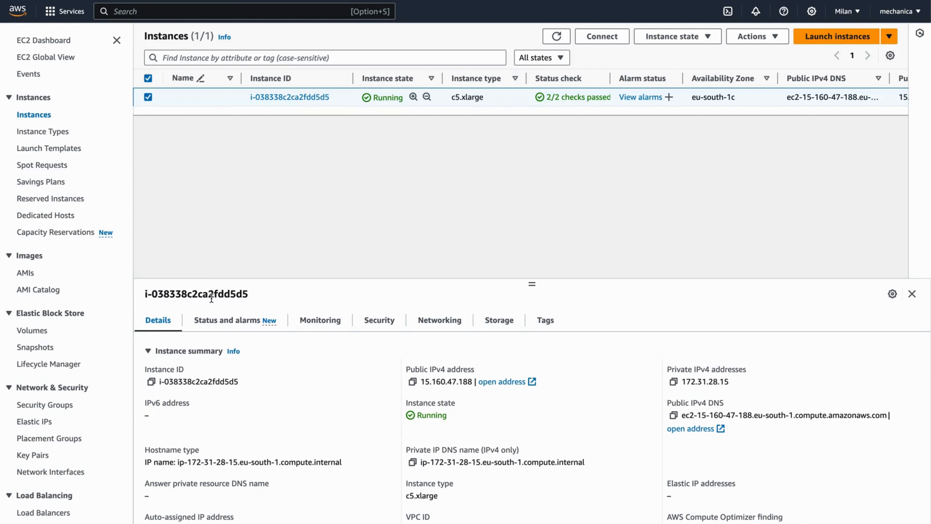
Reload the instances list to show public IP 18.102.121.117 and copy the instance ID
{"action": "key", "text": "super+r"}
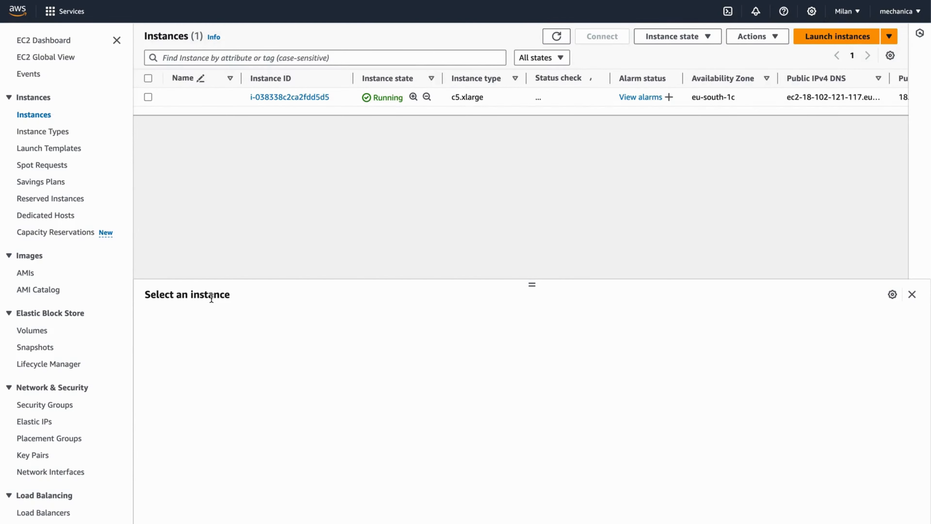
{"action": "left_click", "coordinate": [148, 96]}
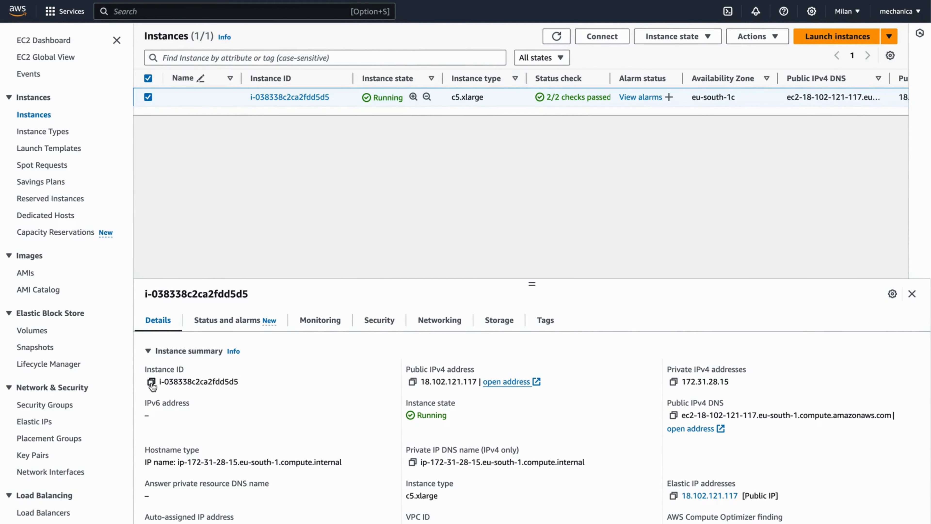
{"action": "left_click", "coordinate": [151, 383]}
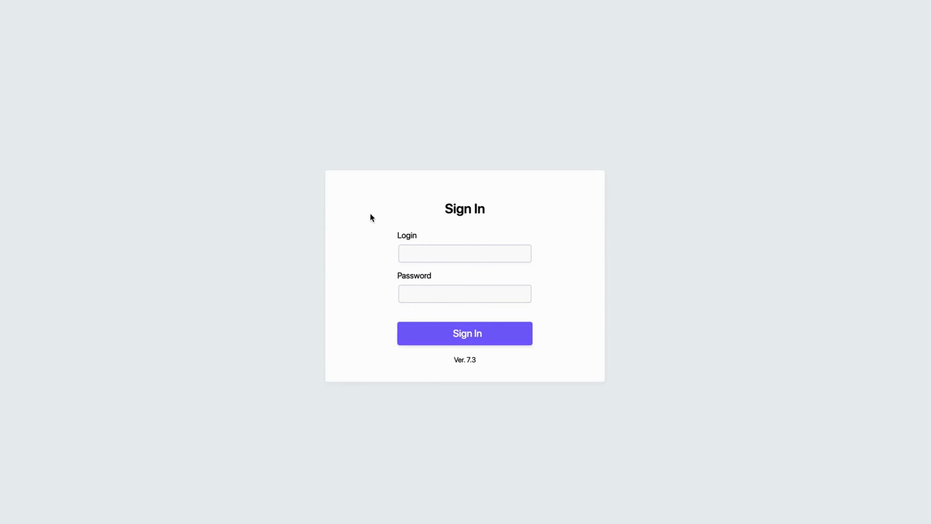
Sign in to Callaba with the admin login and the instance ID as password
{"action": "left_click", "coordinate": [410, 288]}
{"action": "key", "text": "ctrl+v"}
{"action": "left_click", "coordinate": [436, 250]}
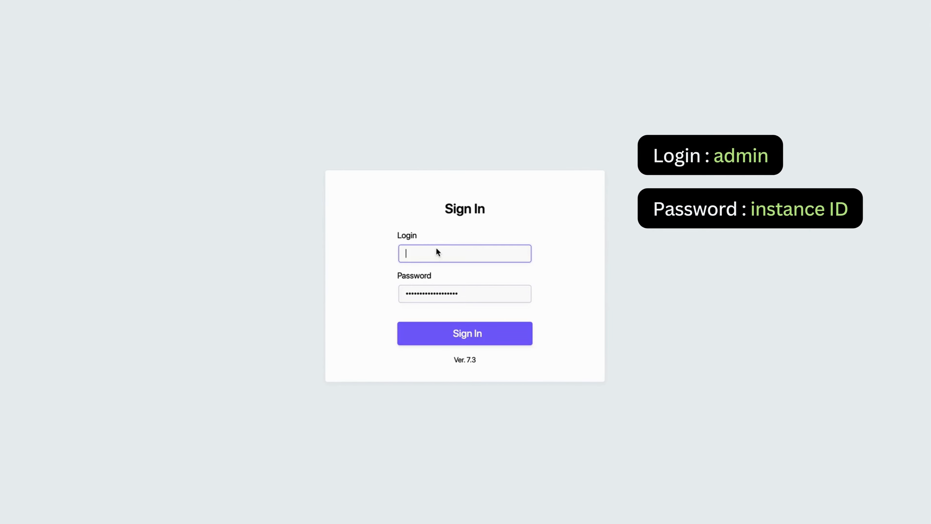
{"action": "type", "text": "admin"}
{"action": "left_click", "coordinate": [464, 323]}
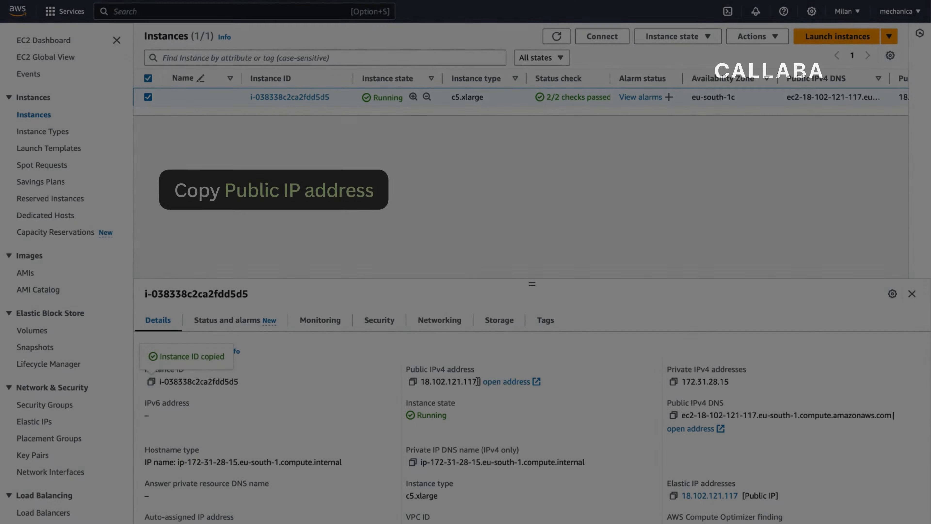
Replace the streaming domain name 35.152.89.215 with 18.102.121.117 in Server settings and save
{"action": "left_click_drag", "start_coordinate": [476, 382], "coordinate": [423, 379]}
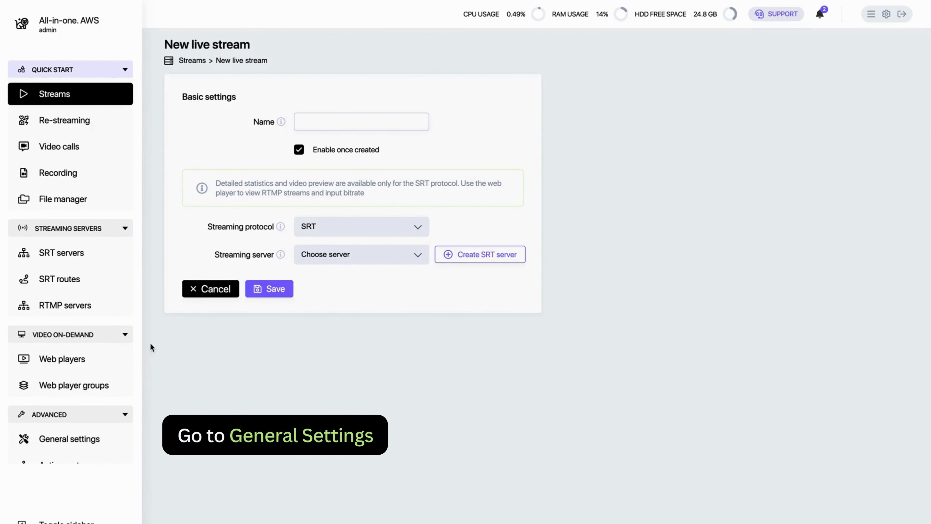
{"action": "scroll", "coordinate": [75, 397], "scroll_direction": "down", "scroll_amount": 1}
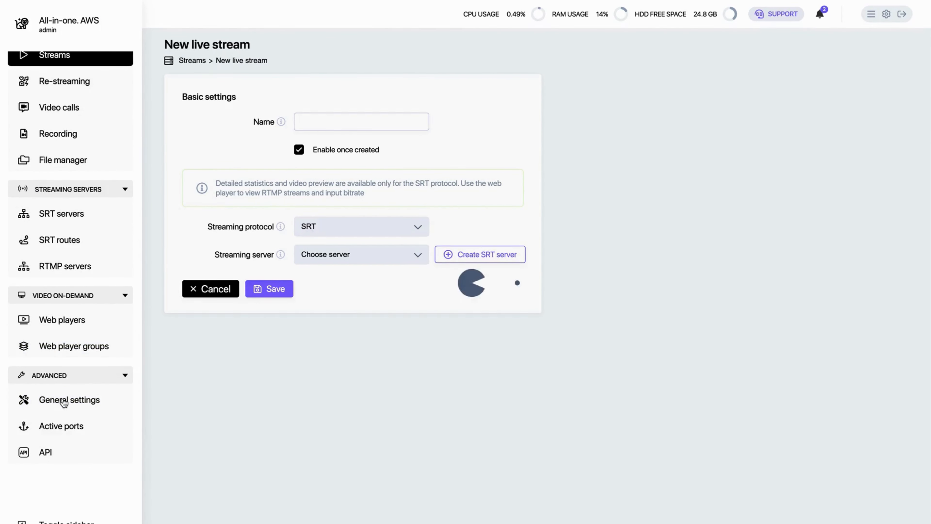
{"action": "left_click", "coordinate": [64, 402]}
{"action": "scroll", "coordinate": [245, 296], "scroll_direction": "down", "scroll_amount": 5}
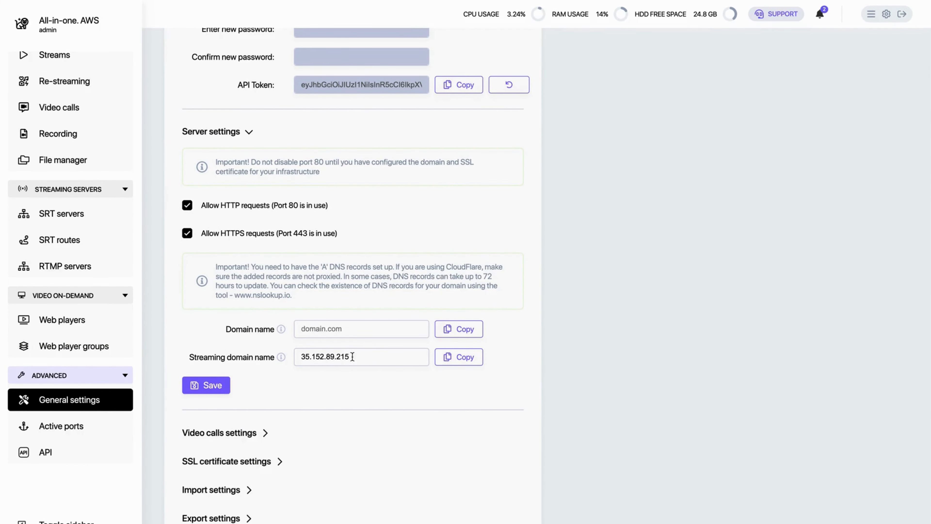
{"action": "left_click_drag", "start_coordinate": [372, 356], "coordinate": [311, 356]}
{"action": "type", "text": "18.102.121.117"}
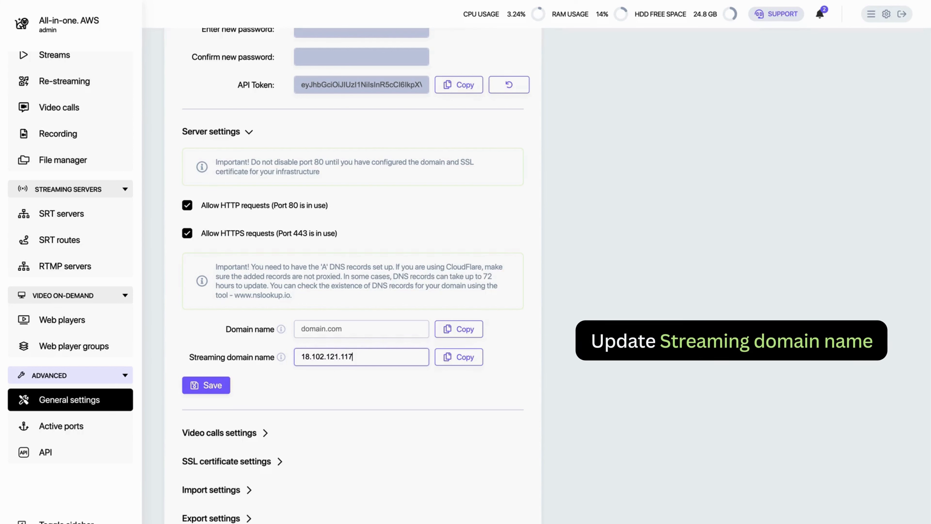
{"action": "left_click", "coordinate": [214, 385]}
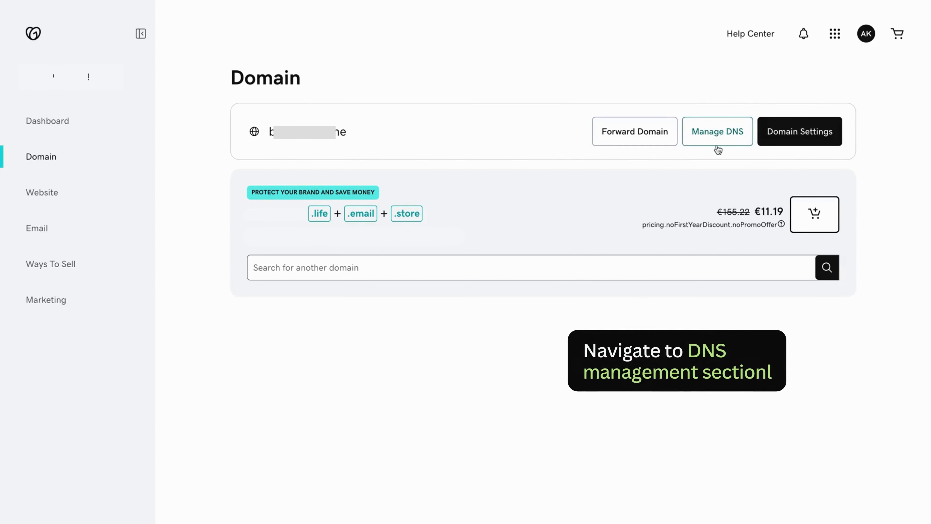
Add a GoDaddy DNS A record named @ with value 18.102.121.117 and save it
{"action": "left_click", "coordinate": [720, 138]}
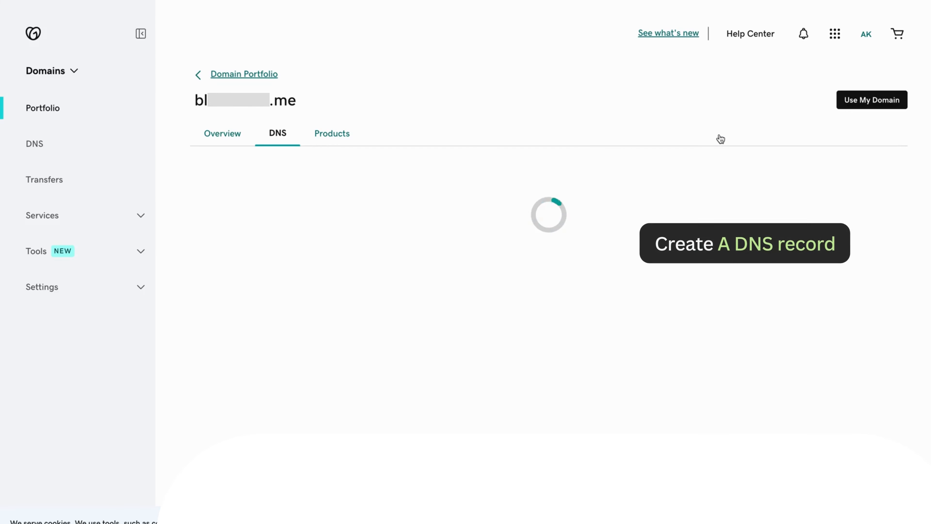
{"action": "left_click", "coordinate": [234, 211]}
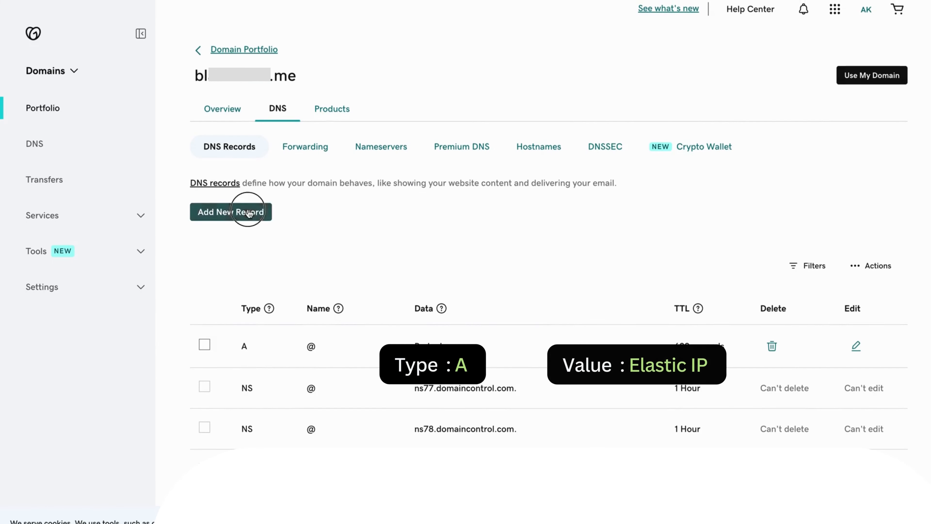
{"action": "left_click", "coordinate": [303, 288]}
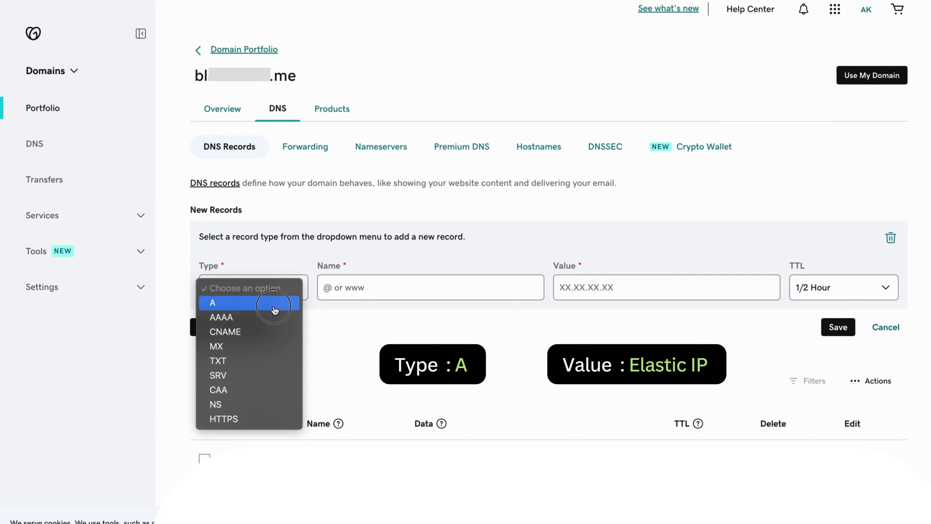
{"action": "left_click", "coordinate": [235, 301]}
{"action": "left_click", "coordinate": [354, 291]}
{"action": "type", "text": "@"}
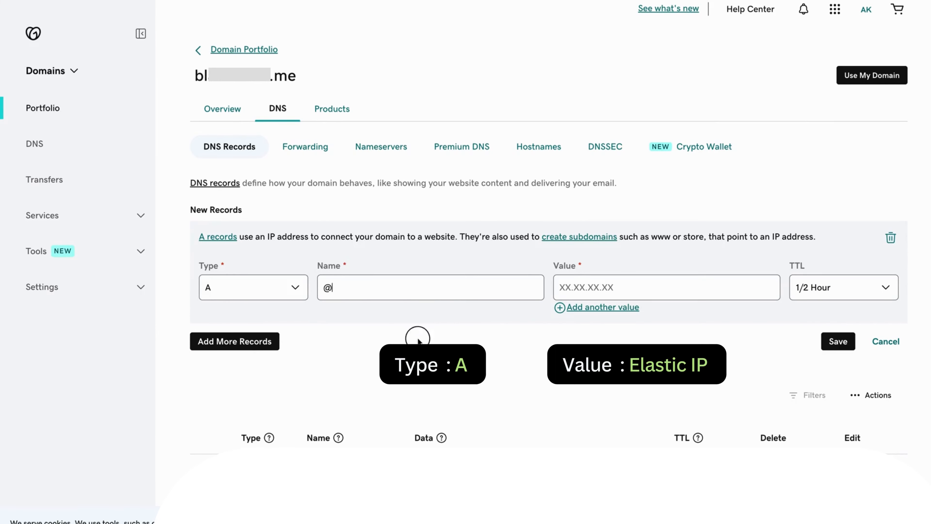
{"action": "left_click", "coordinate": [582, 286]}
{"action": "key", "text": "ctrl+v"}
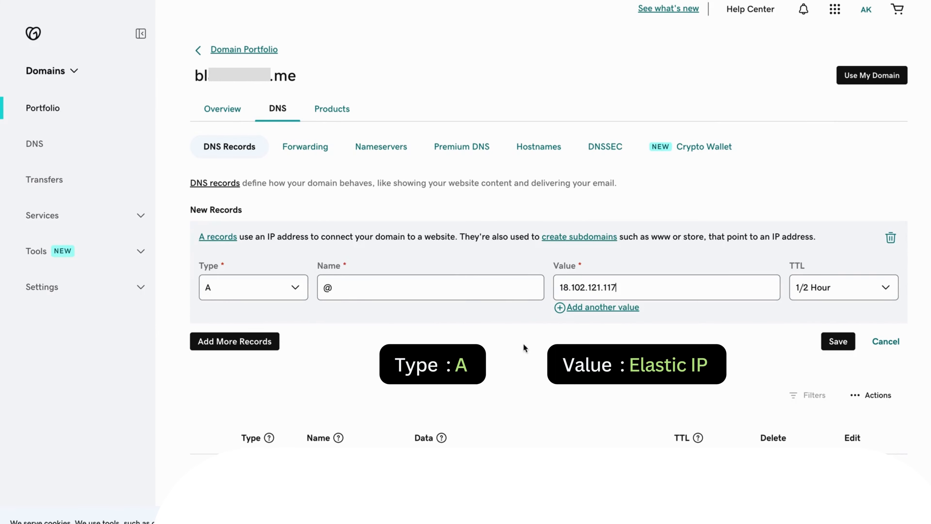
{"action": "left_click", "coordinate": [838, 341]}
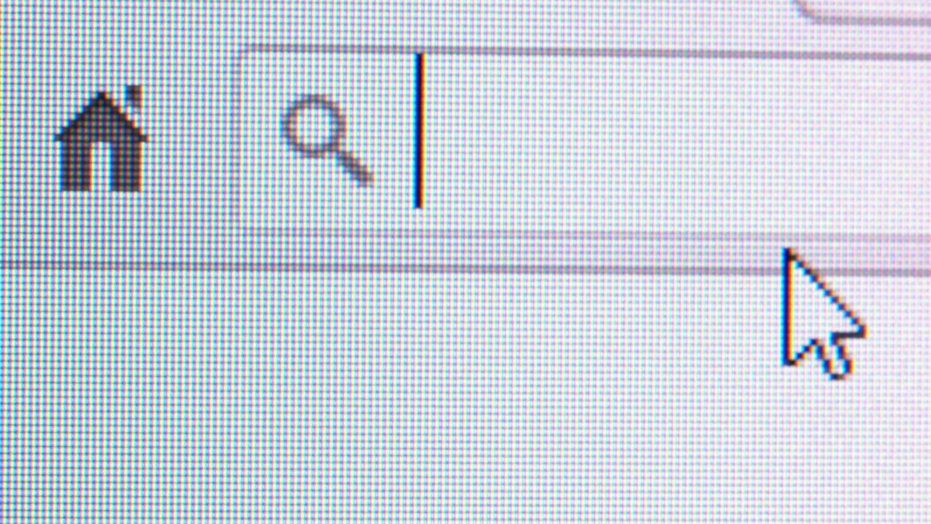
Open Callaba's General settings and expand the SSL certificate settings section
{"action": "type", "text": "http"}
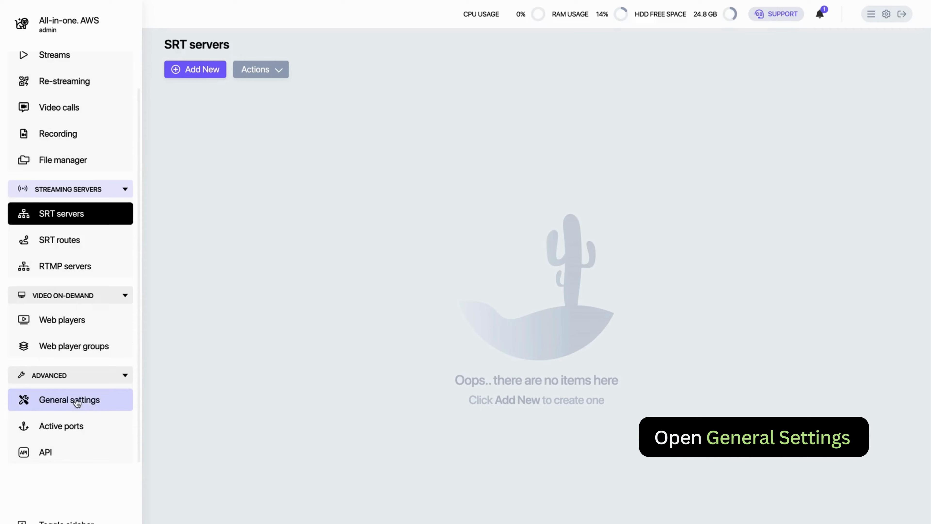
{"action": "left_click", "coordinate": [59, 399]}
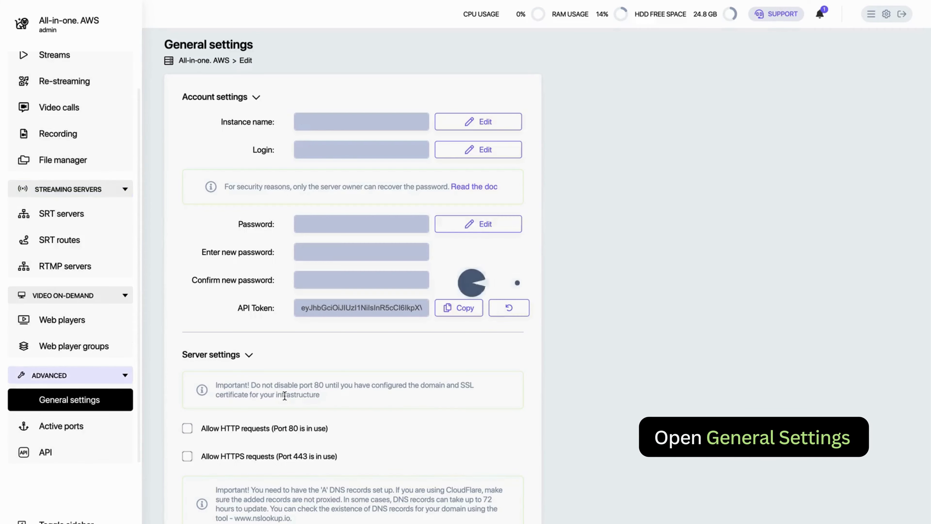
{"action": "scroll", "coordinate": [612, 236], "scroll_direction": "down", "scroll_amount": 4}
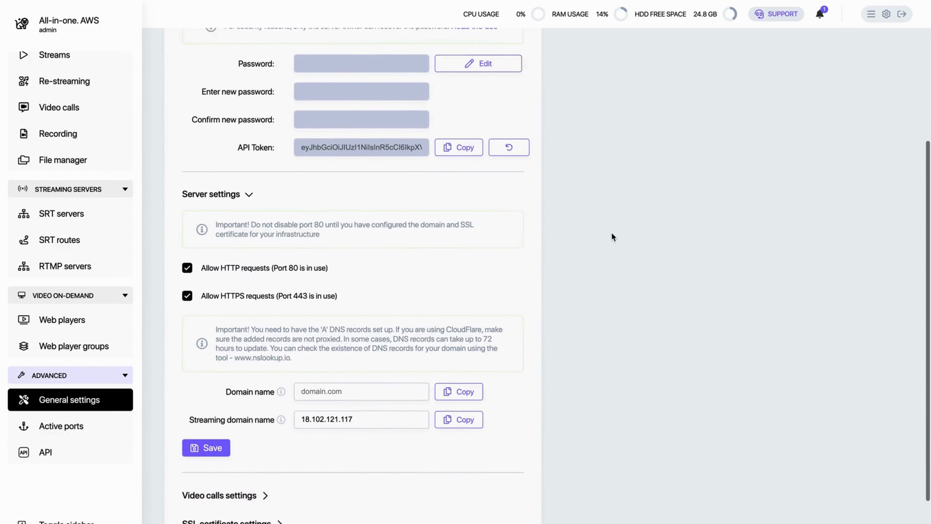
{"action": "scroll", "coordinate": [612, 236], "scroll_direction": "down", "scroll_amount": 2}
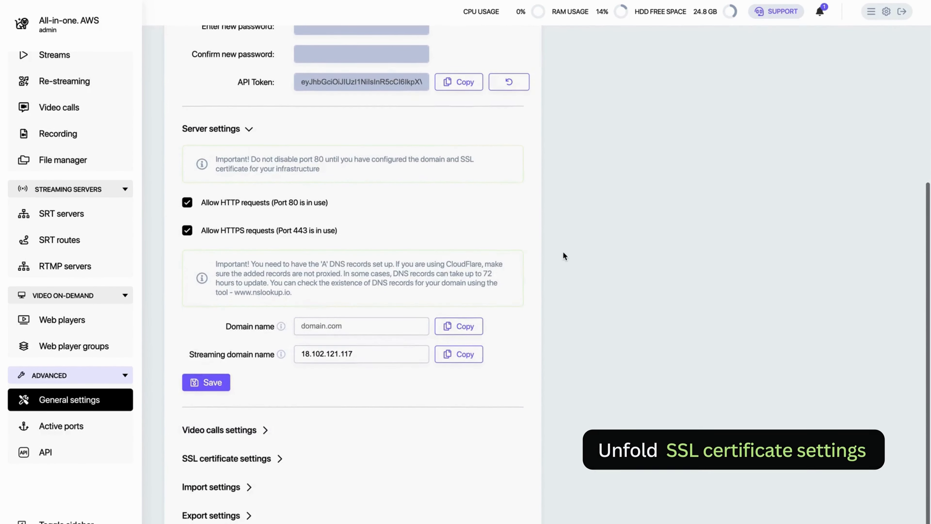
{"action": "left_click", "coordinate": [281, 459]}
{"action": "scroll", "coordinate": [495, 372], "scroll_direction": "down", "scroll_amount": 2}
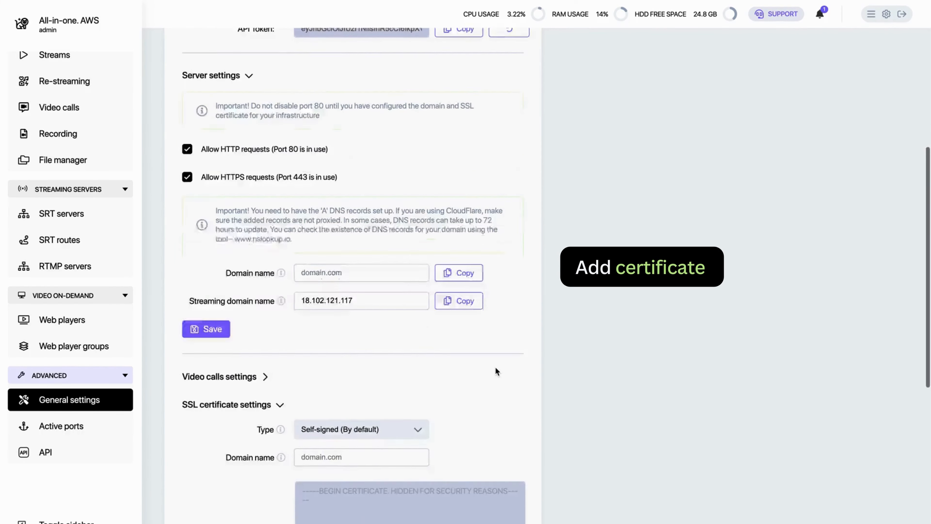
{"action": "scroll", "coordinate": [565, 335], "scroll_direction": "down", "scroll_amount": 9}
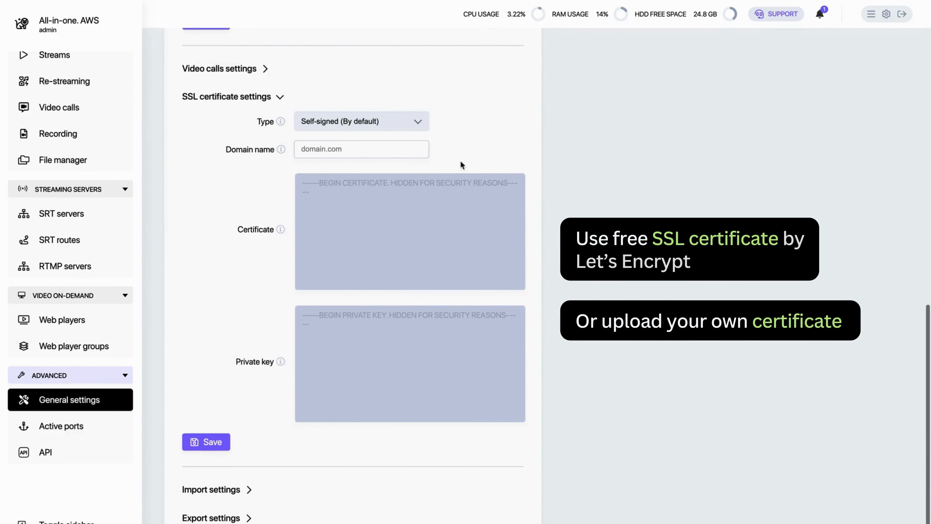
Set the certificate type to free Let's Encrypt, enter the domain name, and save
{"action": "left_click", "coordinate": [416, 123]}
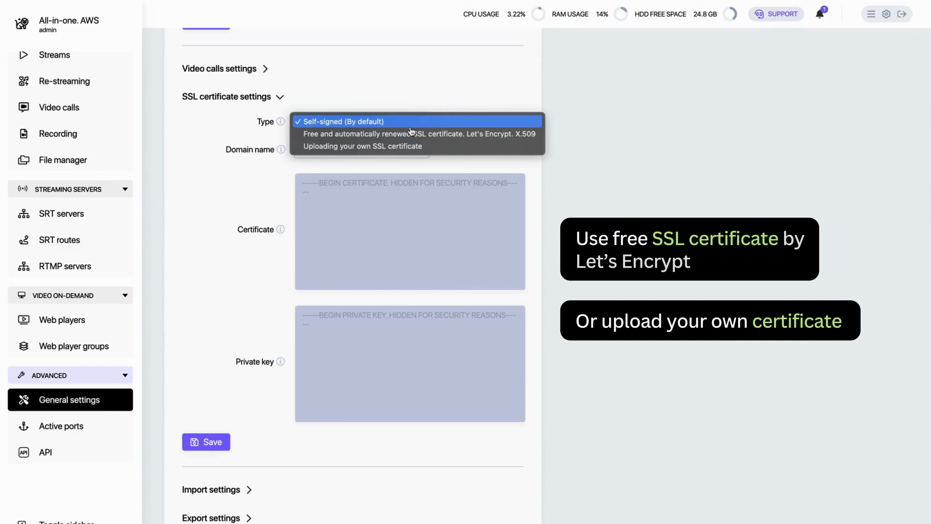
{"action": "left_click", "coordinate": [411, 133]}
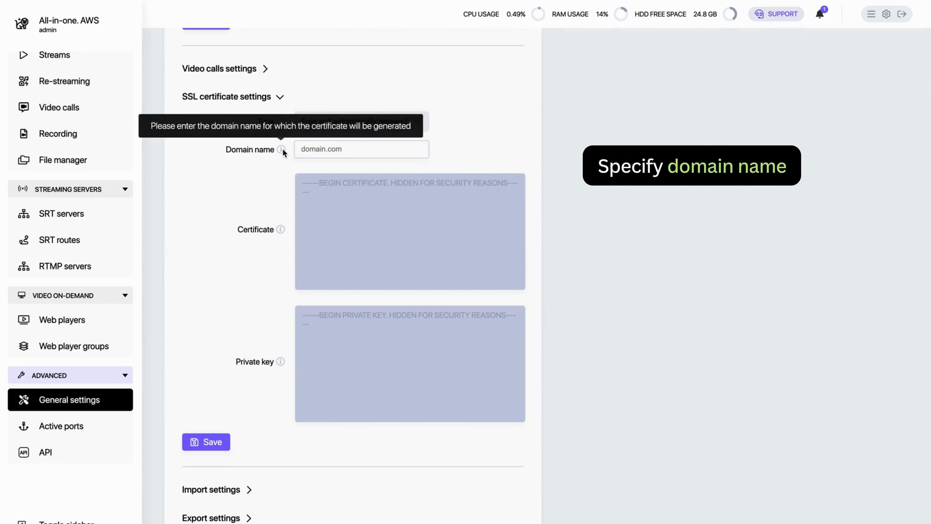
{"action": "left_click", "coordinate": [301, 146]}
{"action": "key", "text": "super+v"}
{"action": "left_click", "coordinate": [254, 183]}
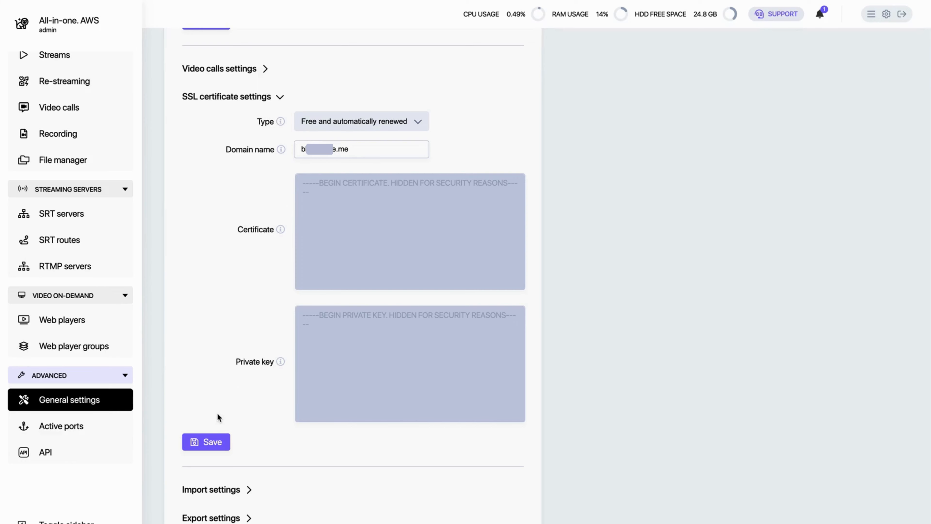
{"action": "left_click", "coordinate": [214, 443]}
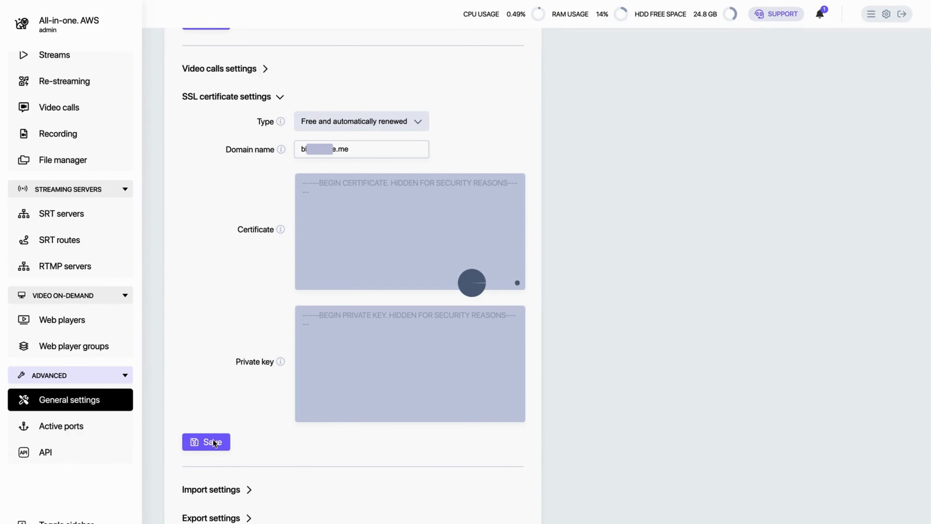